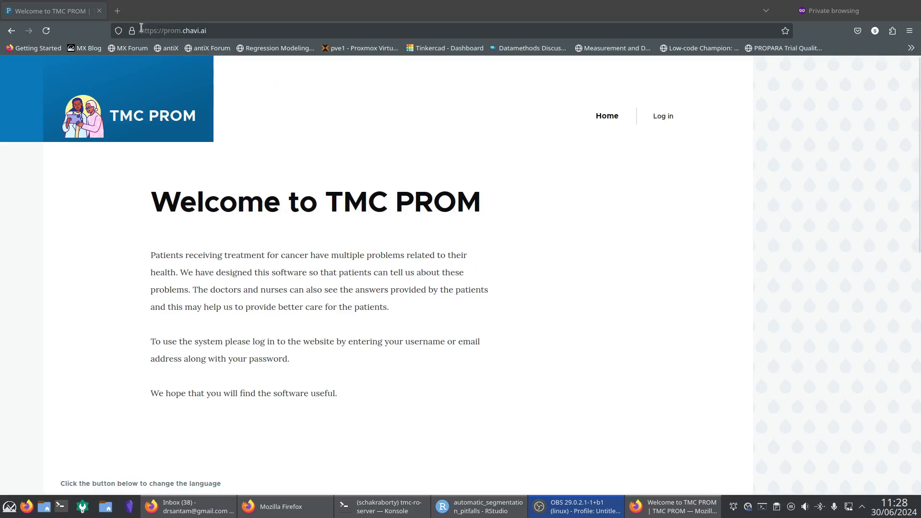
Select the site's web address and scroll through the TMC PROM home page.
{"action": "left_click_drag", "start_coordinate": [142, 30], "coordinate": [208, 29]}
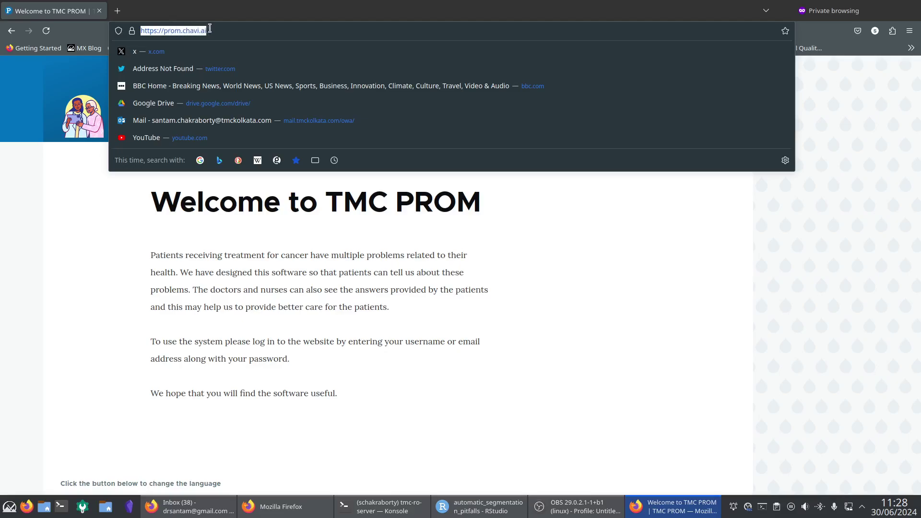
{"action": "left_click", "coordinate": [375, 261]}
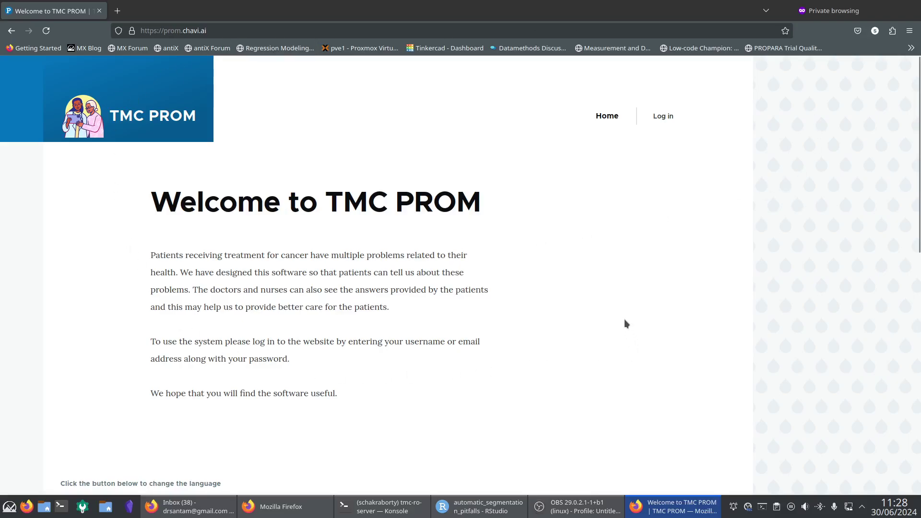
{"action": "scroll", "coordinate": [625, 246], "scroll_direction": "down", "scroll_amount": 3}
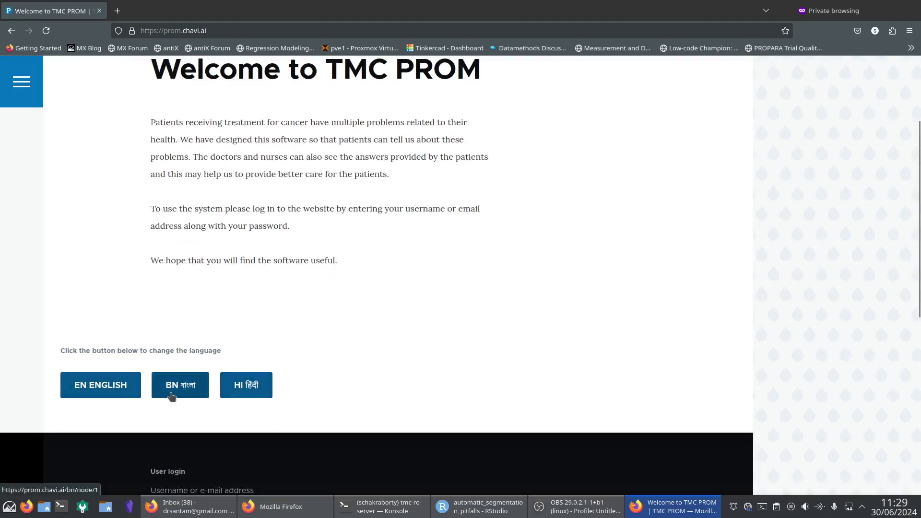
{"action": "scroll", "coordinate": [425, 280], "scroll_direction": "down", "scroll_amount": 4}
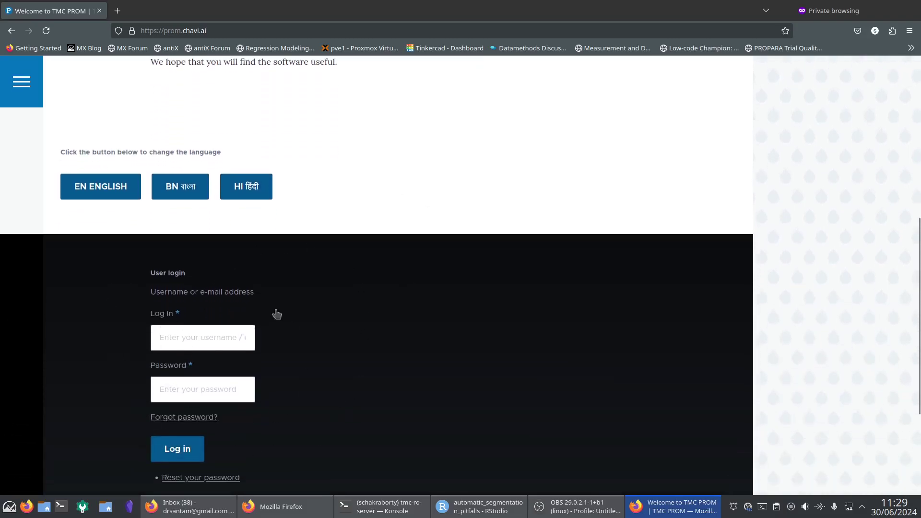
{"action": "scroll", "coordinate": [451, 348], "scroll_direction": "up", "scroll_amount": 7}
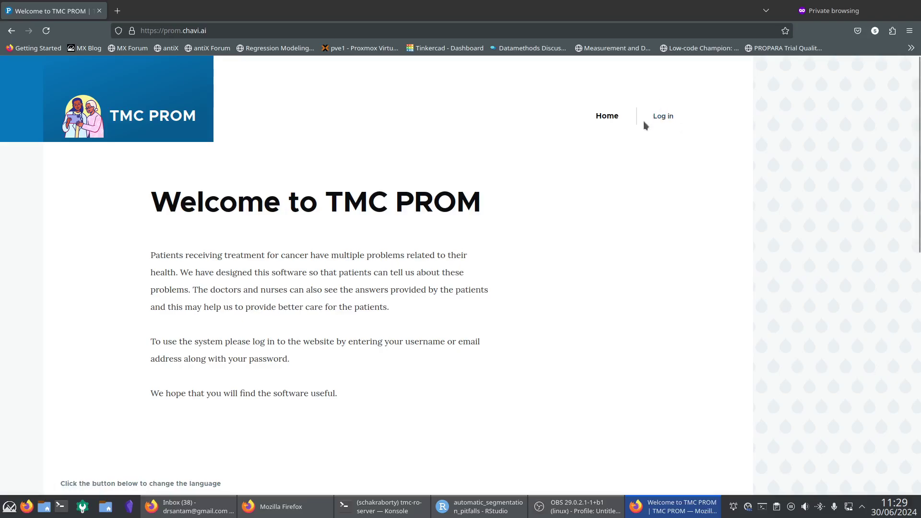
Sign in through the User login form with the test patient username and password.
{"action": "left_click", "coordinate": [659, 116]}
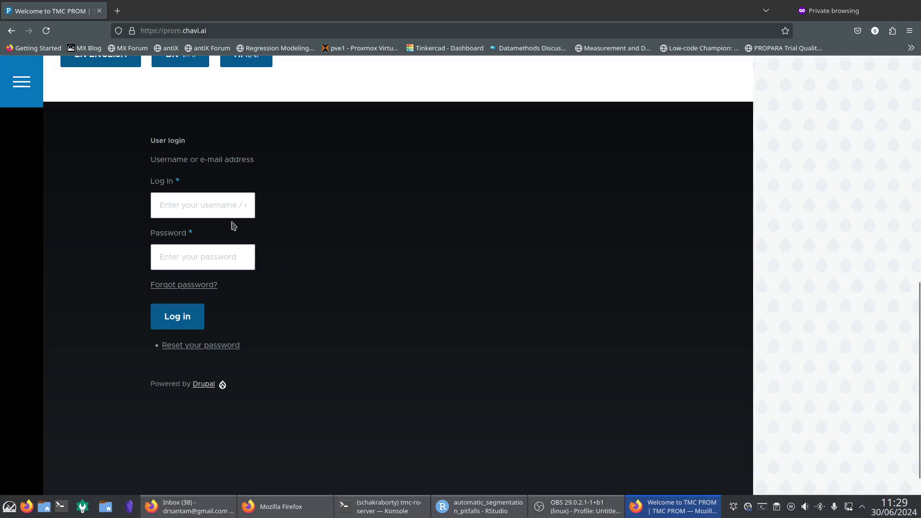
{"action": "left_click", "coordinate": [200, 209]}
{"action": "type", "text": "tes"}
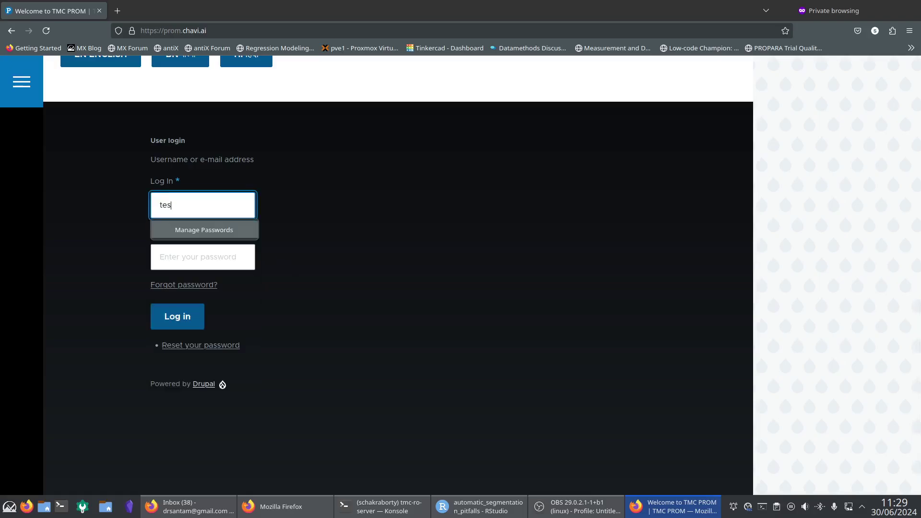
{"action": "type", "text": "t"}
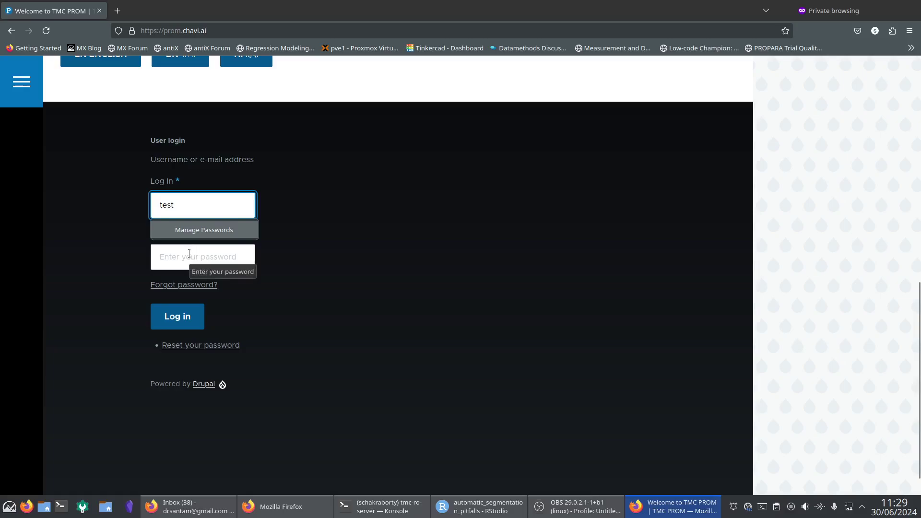
{"action": "type", "text": "_pt"}
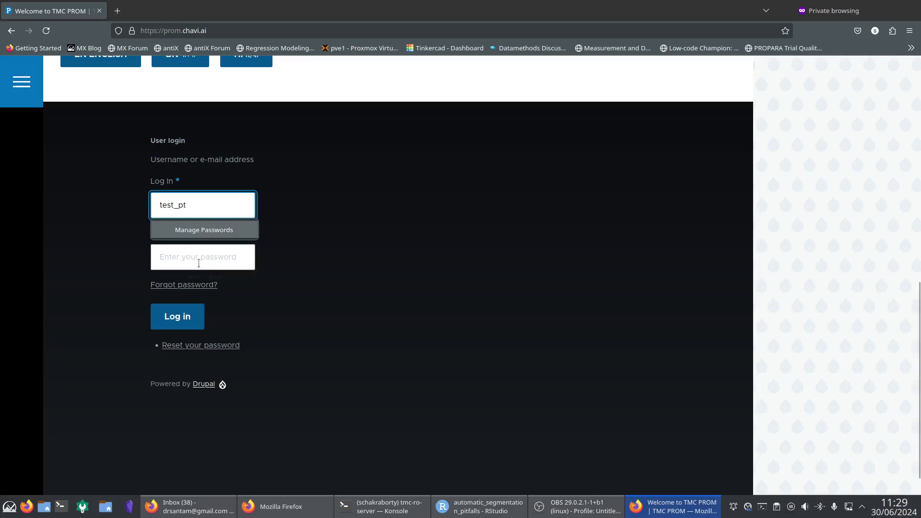
{"action": "left_click", "coordinate": [202, 257]}
{"action": "type", "text": "test"}
{"action": "left_click", "coordinate": [192, 318]}
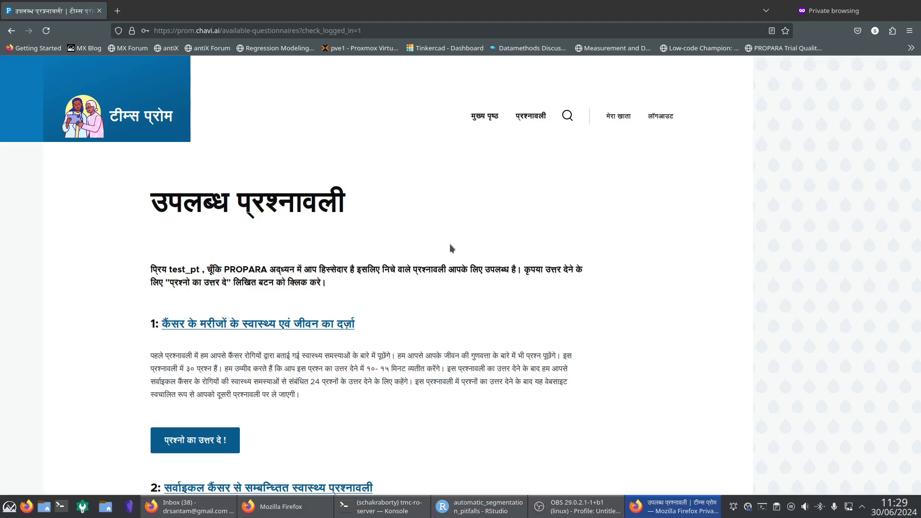
{"action": "scroll", "coordinate": [450, 244], "scroll_direction": "down", "scroll_amount": 3}
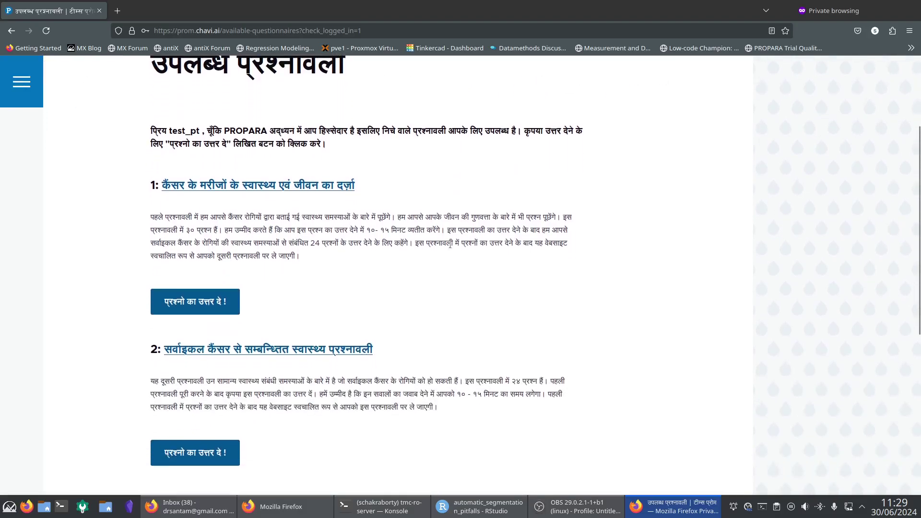
{"action": "scroll", "coordinate": [450, 244], "scroll_direction": "up", "scroll_amount": 2}
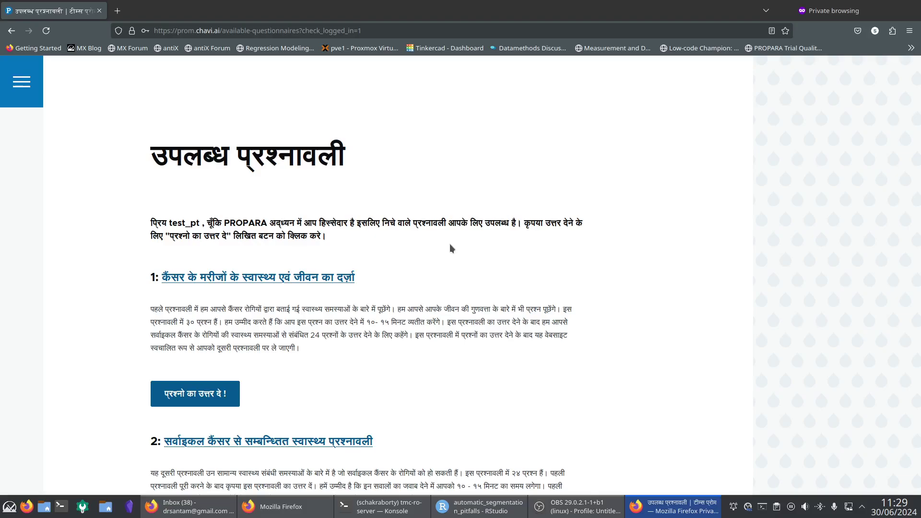
{"action": "scroll", "coordinate": [451, 248], "scroll_direction": "down", "scroll_amount": 1}
{"action": "scroll", "coordinate": [450, 244], "scroll_direction": "down", "scroll_amount": 1}
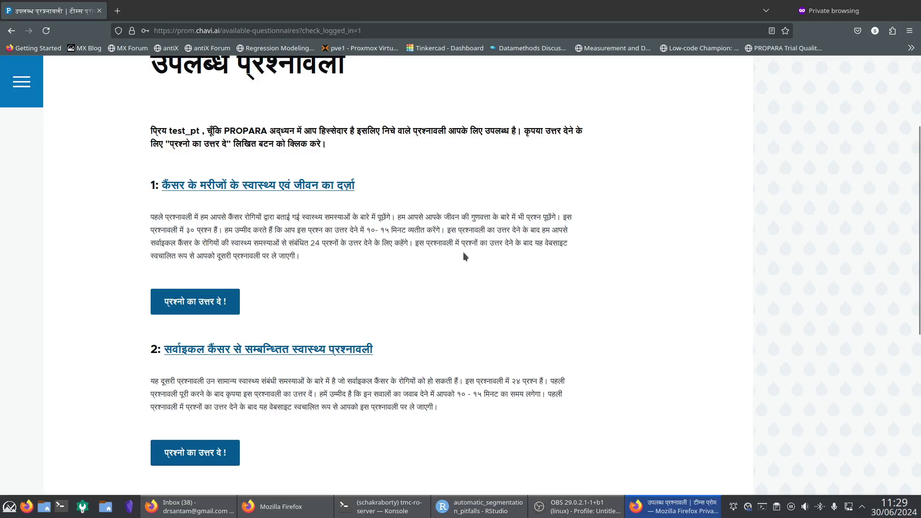
{"action": "scroll", "coordinate": [464, 255], "scroll_direction": "up", "scroll_amount": 2}
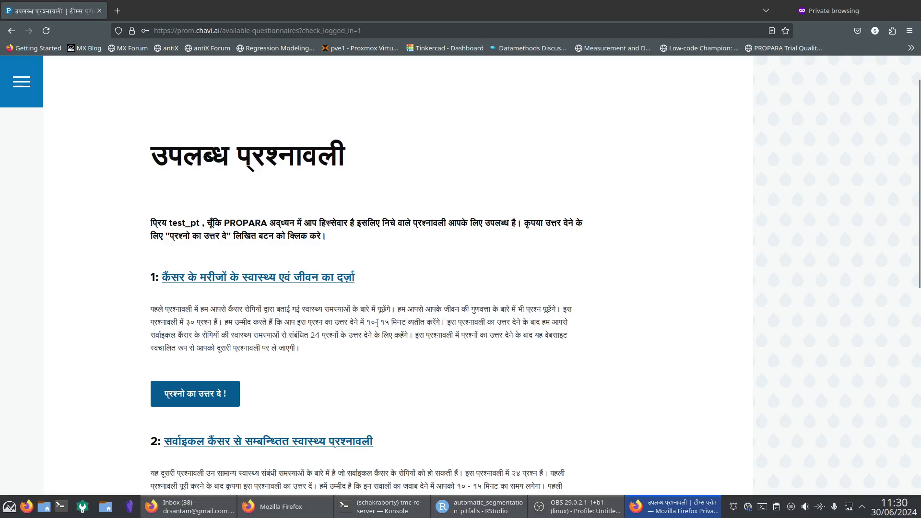
{"action": "scroll", "coordinate": [438, 320], "scroll_direction": "down", "scroll_amount": 1}
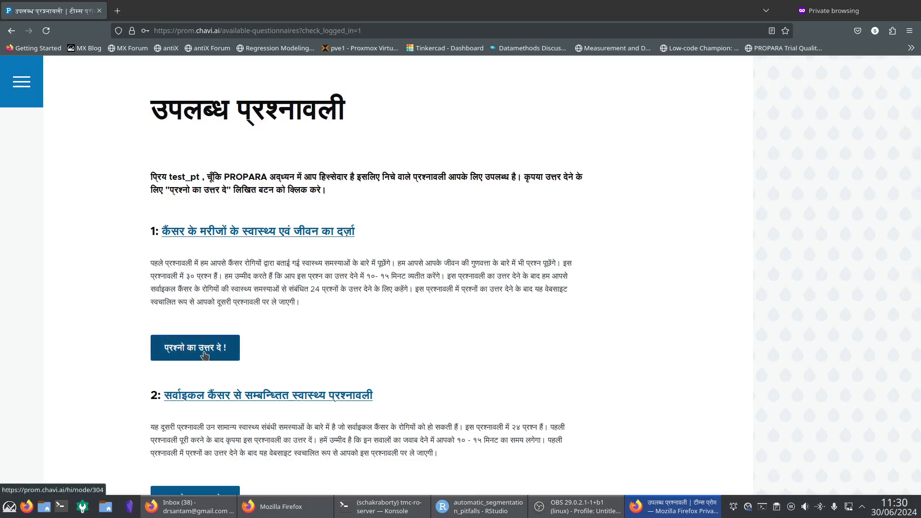
{"action": "scroll", "coordinate": [314, 309], "scroll_direction": "down", "scroll_amount": 5}
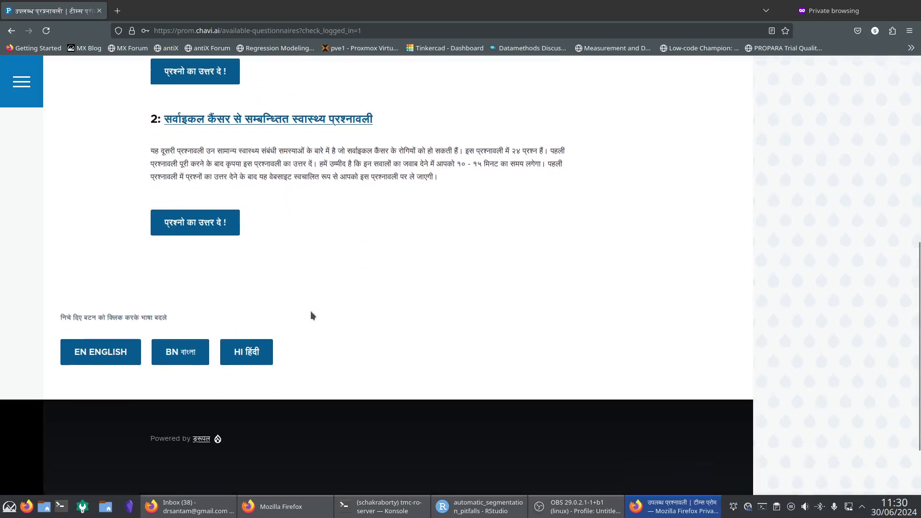
{"action": "left_click", "coordinate": [125, 354]}
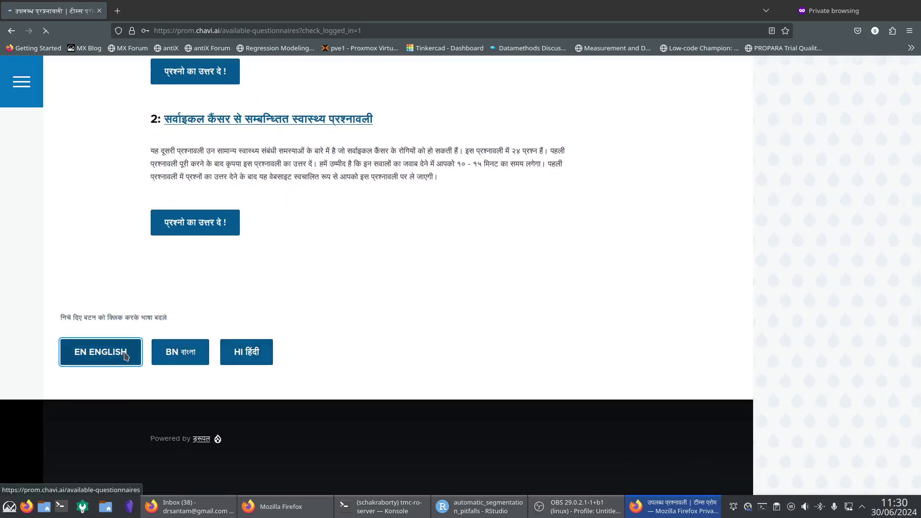
{"action": "scroll", "coordinate": [437, 240], "scroll_direction": "down", "scroll_amount": 3}
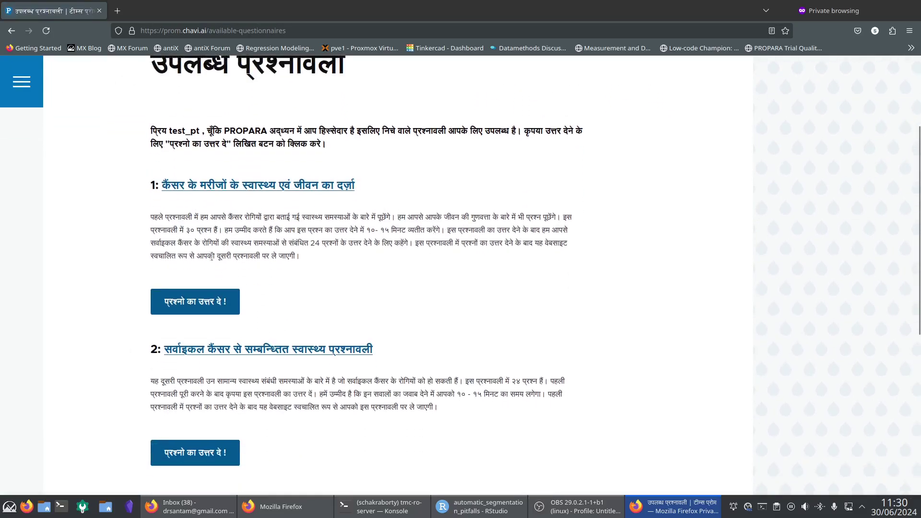
{"action": "scroll", "coordinate": [324, 290], "scroll_direction": "down", "scroll_amount": 3}
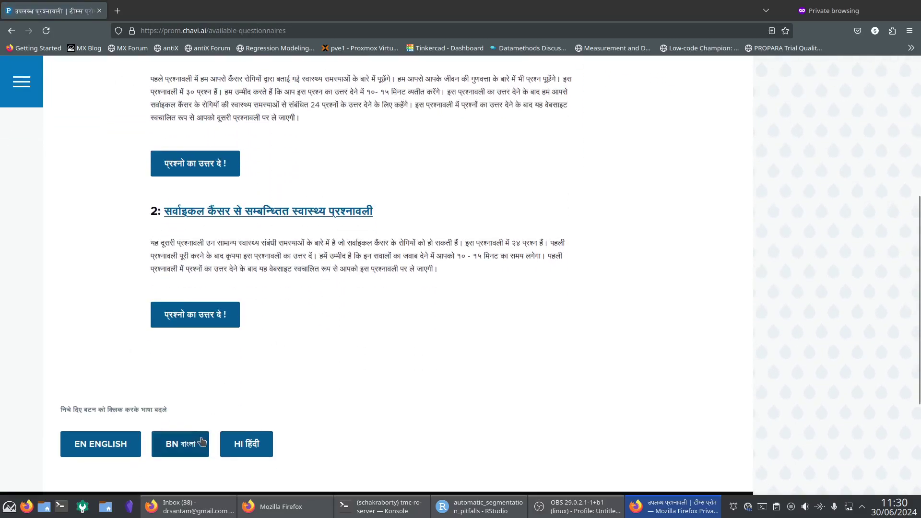
{"action": "scroll", "coordinate": [383, 358], "scroll_direction": "up", "scroll_amount": 4}
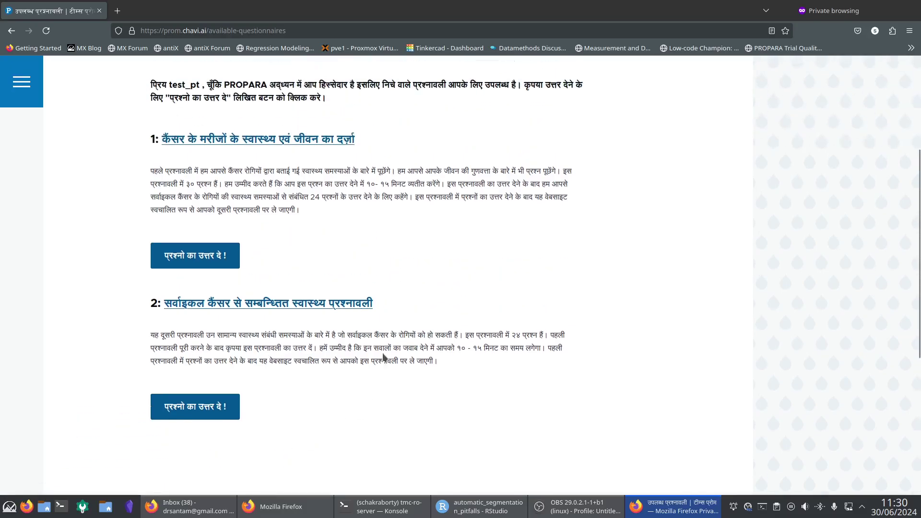
{"action": "scroll", "coordinate": [485, 240], "scroll_direction": "up", "scroll_amount": 2}
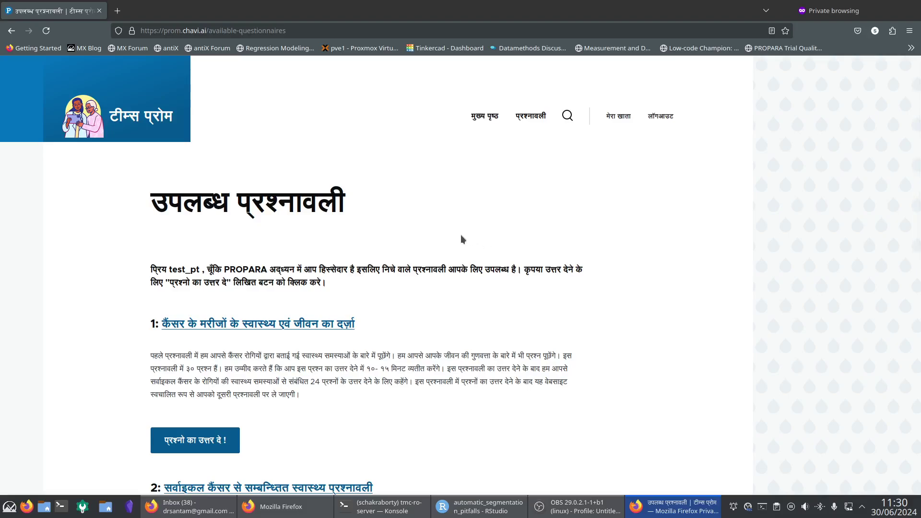
{"action": "scroll", "coordinate": [460, 239], "scroll_direction": "down", "scroll_amount": 1}
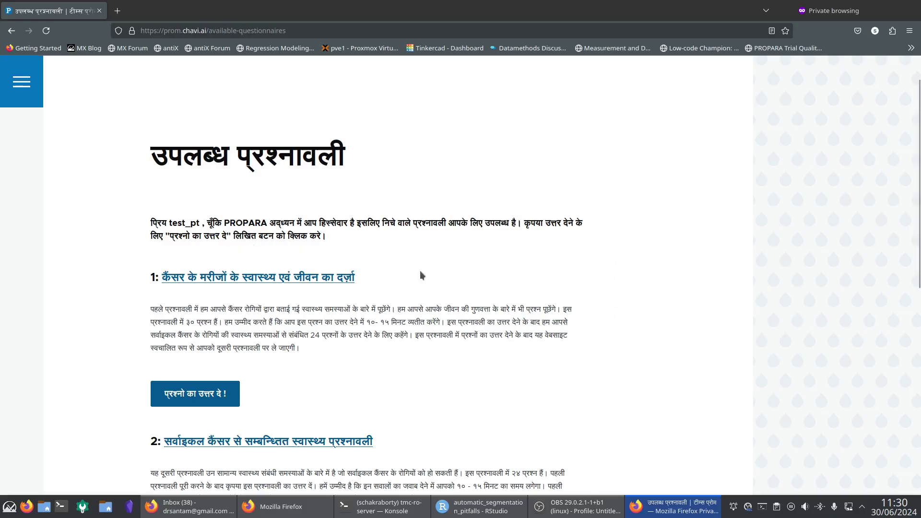
{"action": "scroll", "coordinate": [421, 275], "scroll_direction": "down", "scroll_amount": 3}
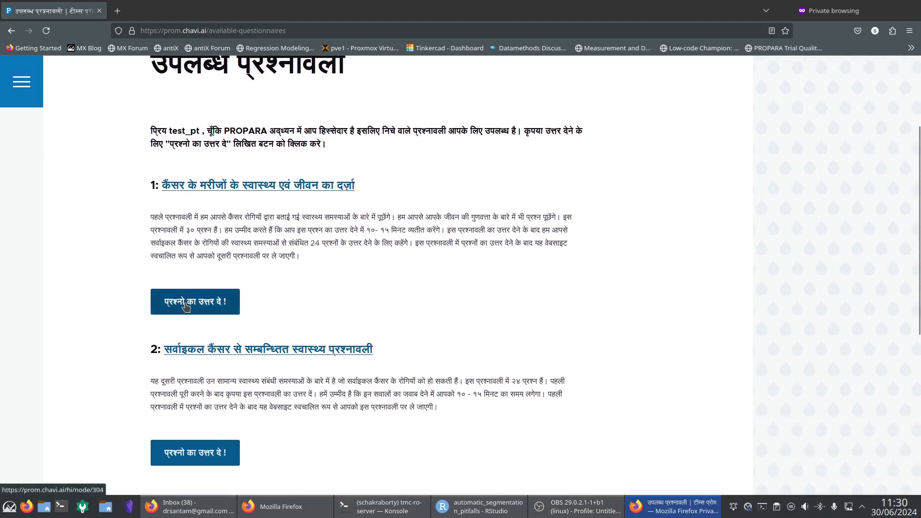
Start the questionnaire: heavy work बहुत अधिक, short walk थोड़ा अधिक, need-to-rest थोड़ा सा.
{"action": "left_click", "coordinate": [186, 306]}
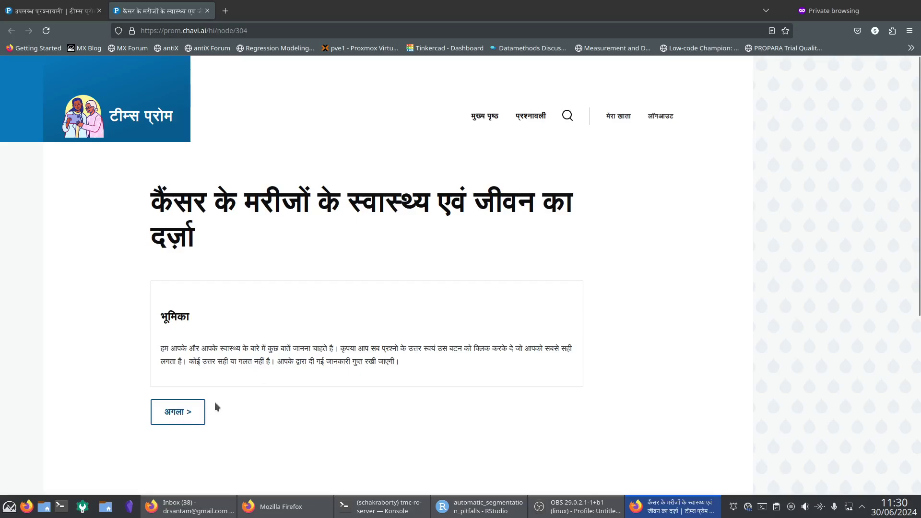
{"action": "left_click", "coordinate": [188, 413]}
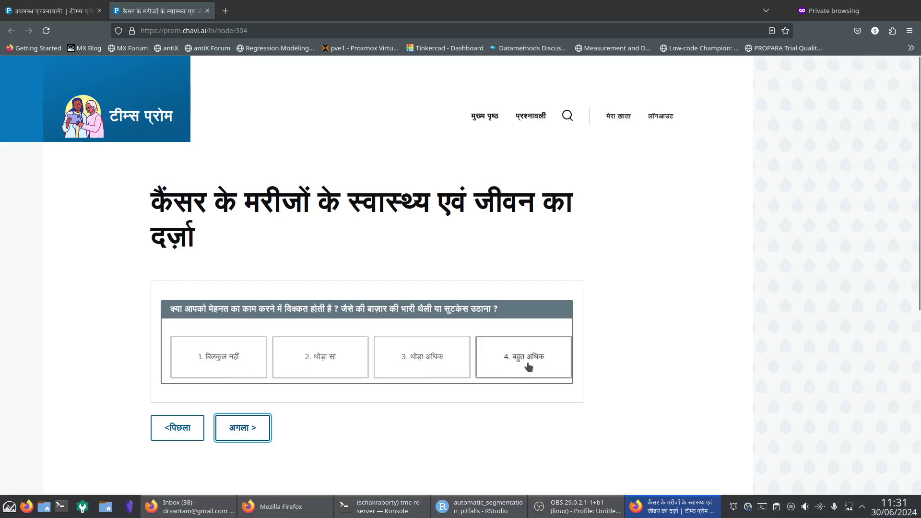
{"action": "left_click", "coordinate": [503, 363]}
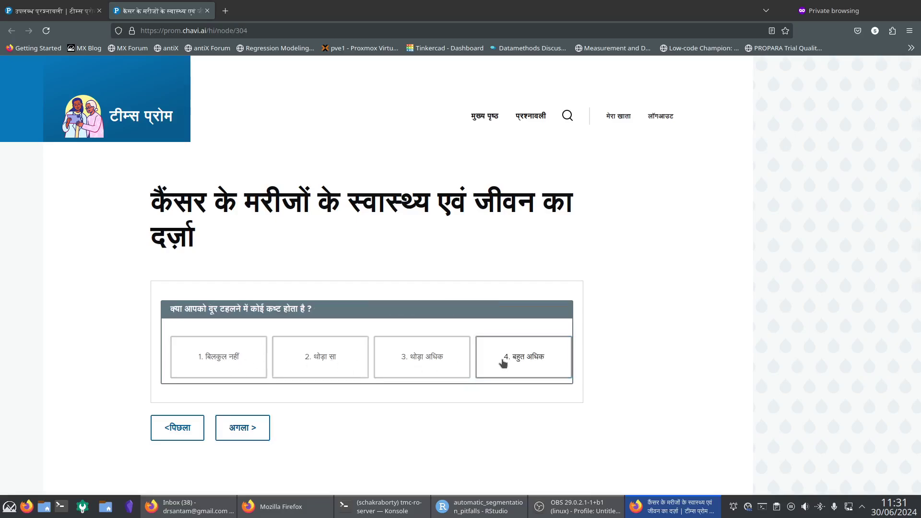
{"action": "left_click", "coordinate": [416, 359]}
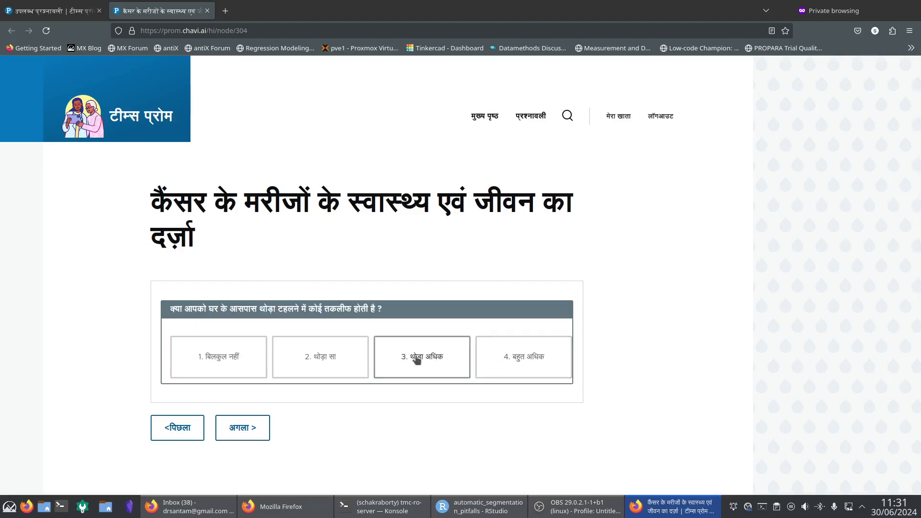
{"action": "left_click", "coordinate": [417, 359]}
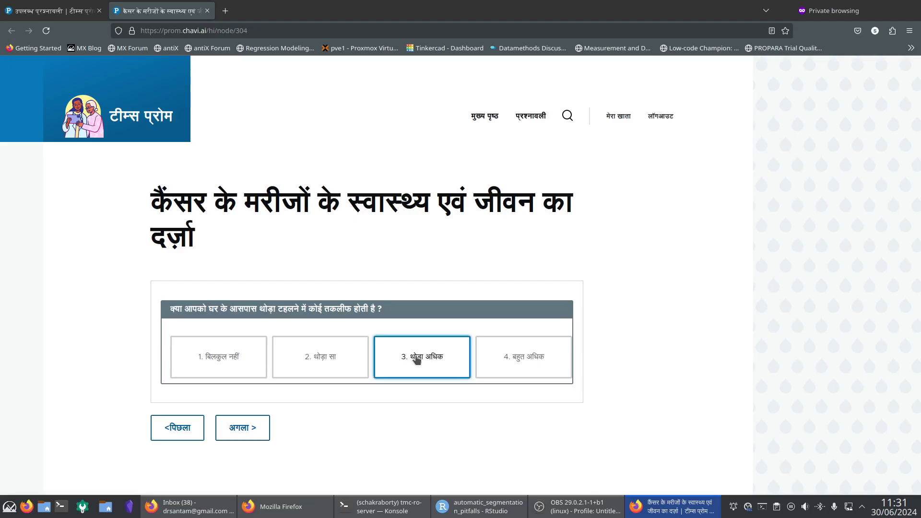
{"action": "left_click", "coordinate": [341, 365]}
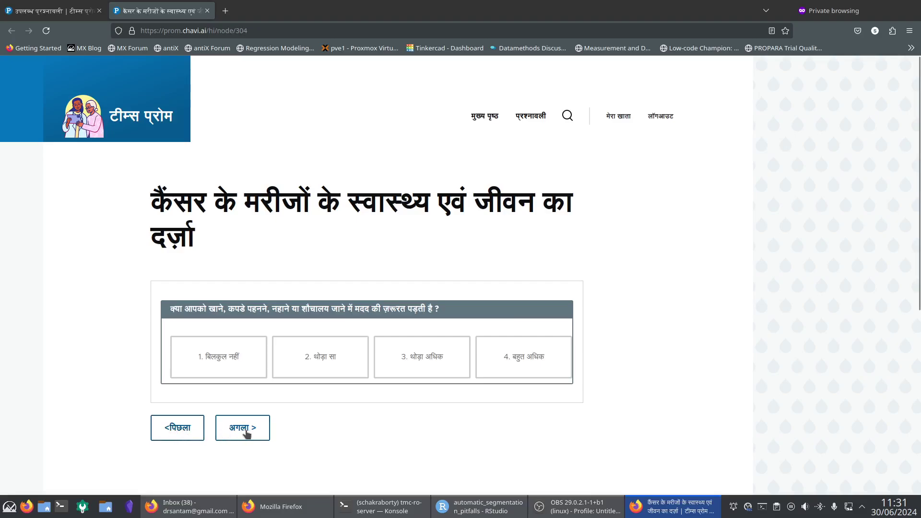
Revise need-to-rest to थोड़ा अधिक, then daily-care थोड़ा अधिक and work-limitation थोड़ा सा.
{"action": "left_click", "coordinate": [185, 433]}
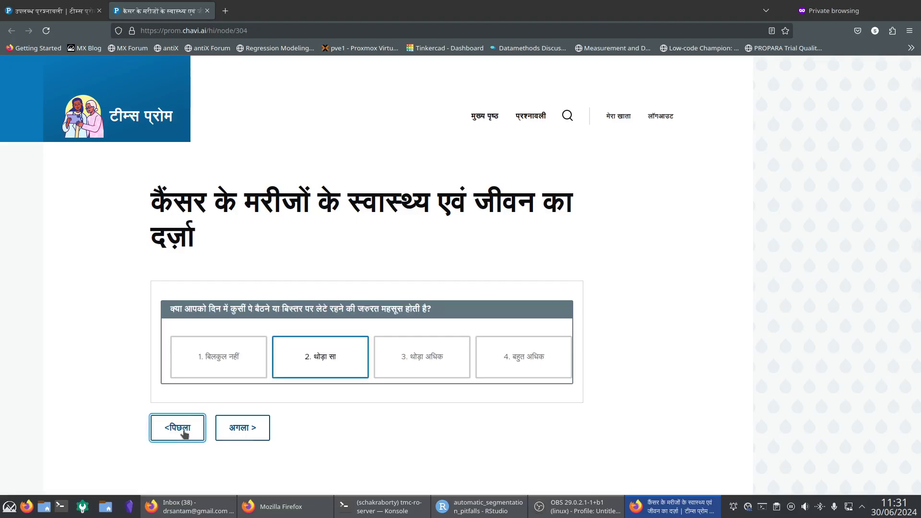
{"action": "left_click", "coordinate": [421, 364]}
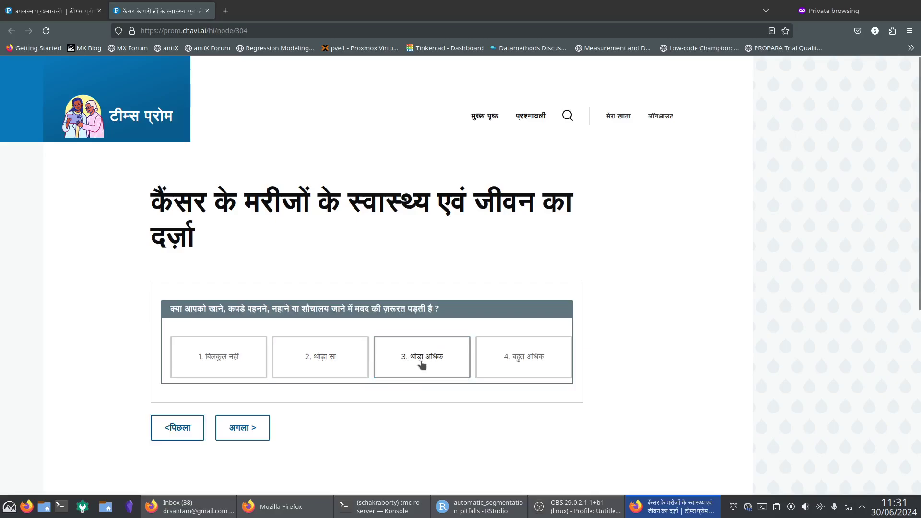
{"action": "left_click", "coordinate": [421, 364]}
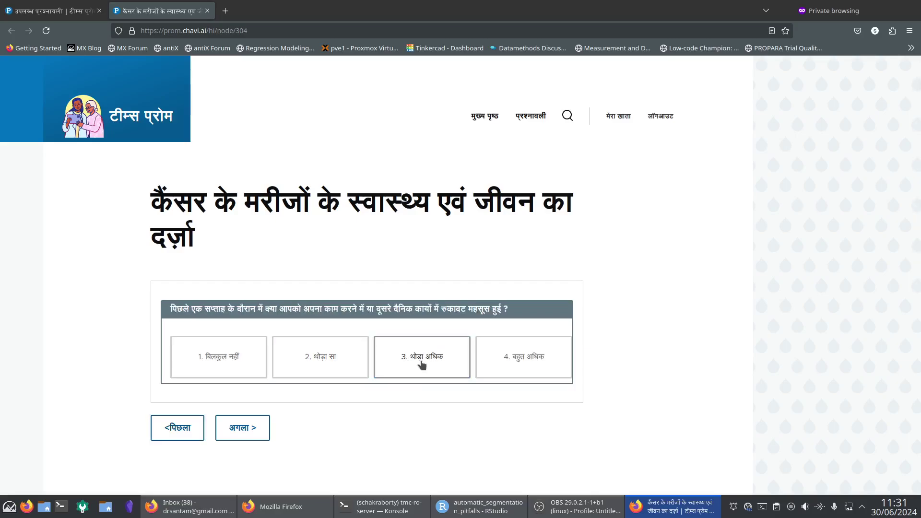
{"action": "left_click", "coordinate": [297, 359]}
{"action": "left_click", "coordinate": [255, 355]}
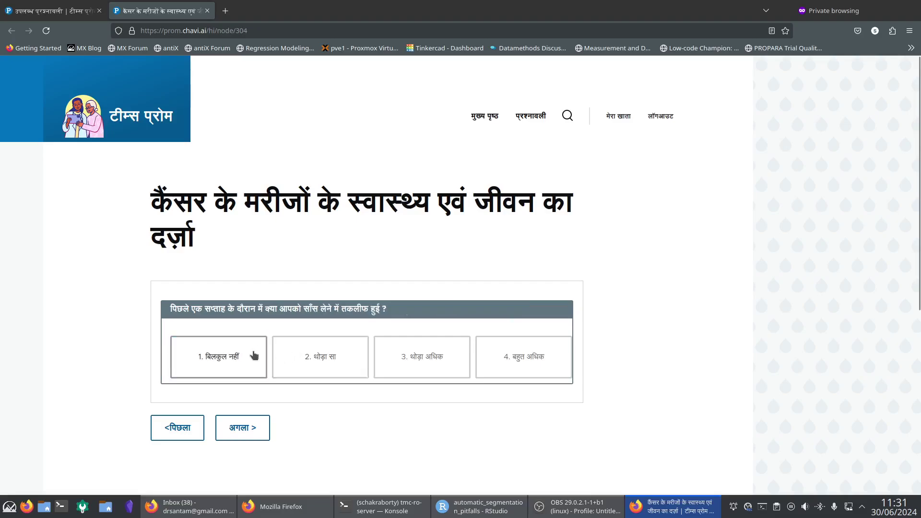
Answer symptom questions: breathlessness बिलकुल नहीं, weakness थोड़ा सा, vomiting बिलकुल नहीं, among others.
{"action": "left_click", "coordinate": [354, 359]}
{"action": "left_click", "coordinate": [427, 358]}
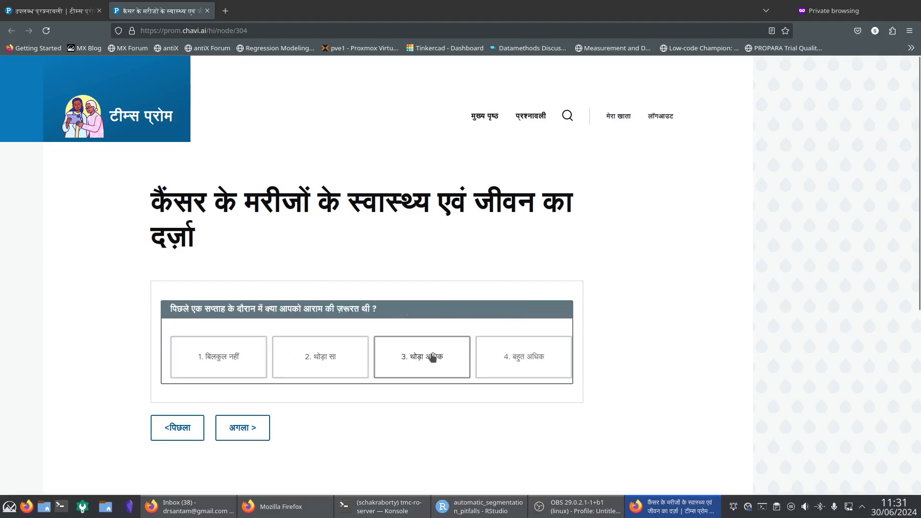
{"action": "left_click", "coordinate": [498, 358]}
{"action": "left_click", "coordinate": [417, 364]}
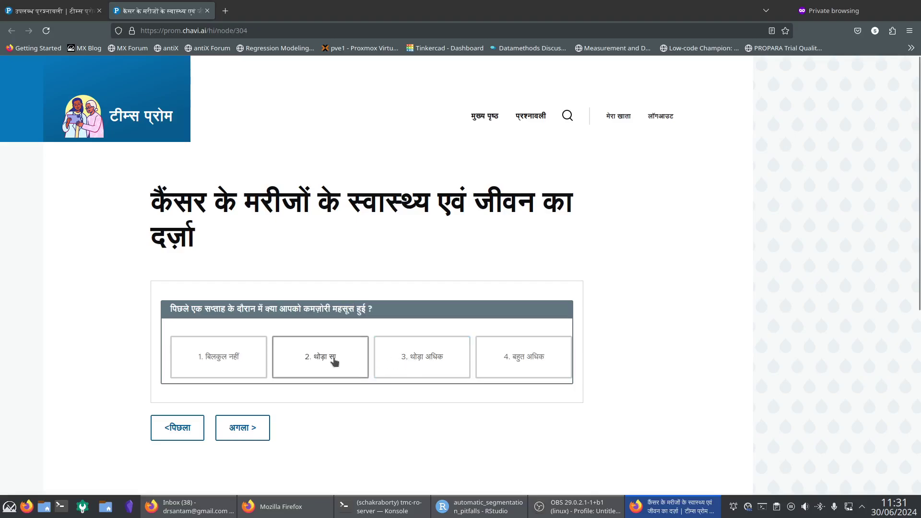
{"action": "left_click", "coordinate": [328, 360]}
{"action": "left_click", "coordinate": [401, 362]}
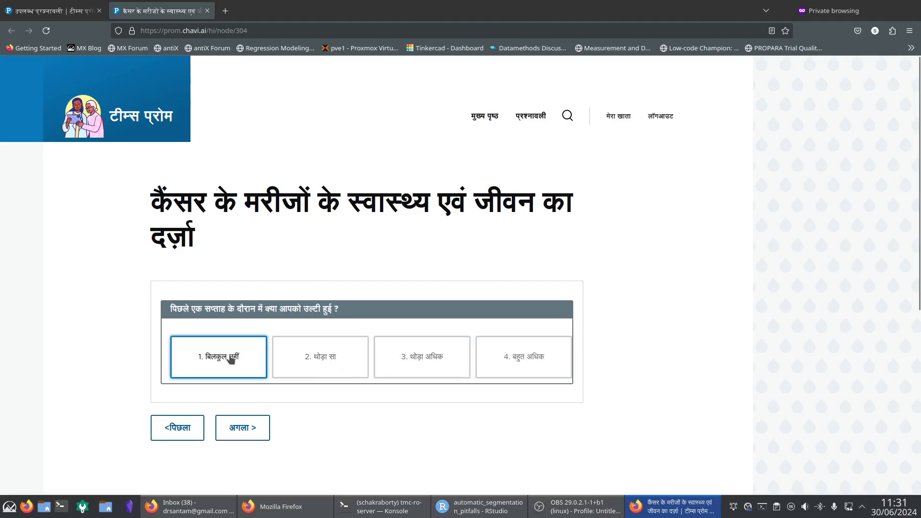
{"action": "left_click", "coordinate": [229, 359]}
{"action": "left_click", "coordinate": [331, 359]}
{"action": "left_click", "coordinate": [415, 360]}
{"action": "left_click", "coordinate": [518, 361]}
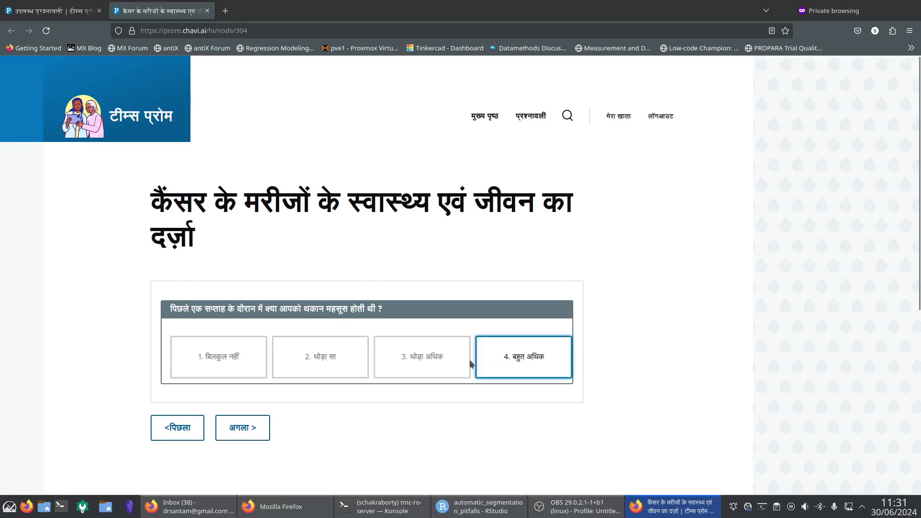
Answer remaining questions: tiredness बहुत अधिक, tension थोड़ा अधिक, sadness थोड़ा सा, social-life थोड़ा अधिक.
{"action": "left_click", "coordinate": [425, 362]}
{"action": "left_click", "coordinate": [336, 368]}
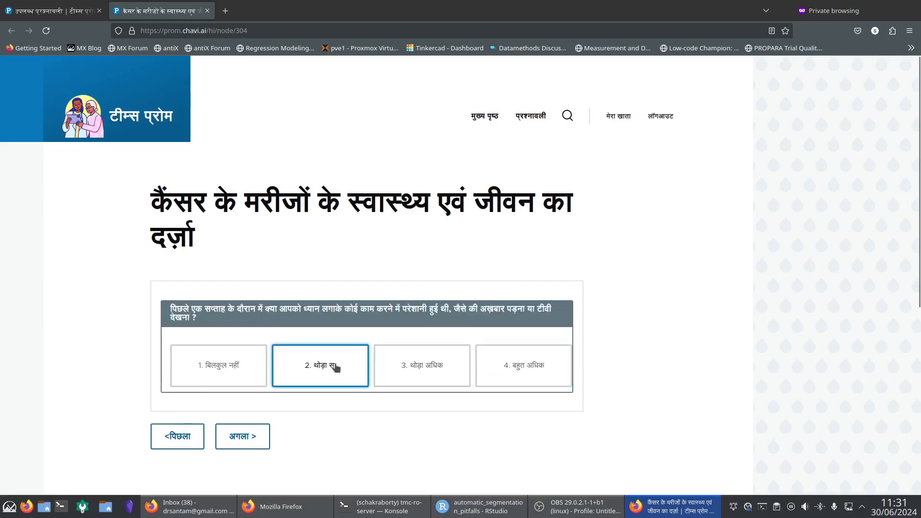
{"action": "left_click", "coordinate": [405, 368]}
{"action": "left_click", "coordinate": [522, 363]}
{"action": "left_click", "coordinate": [409, 362]}
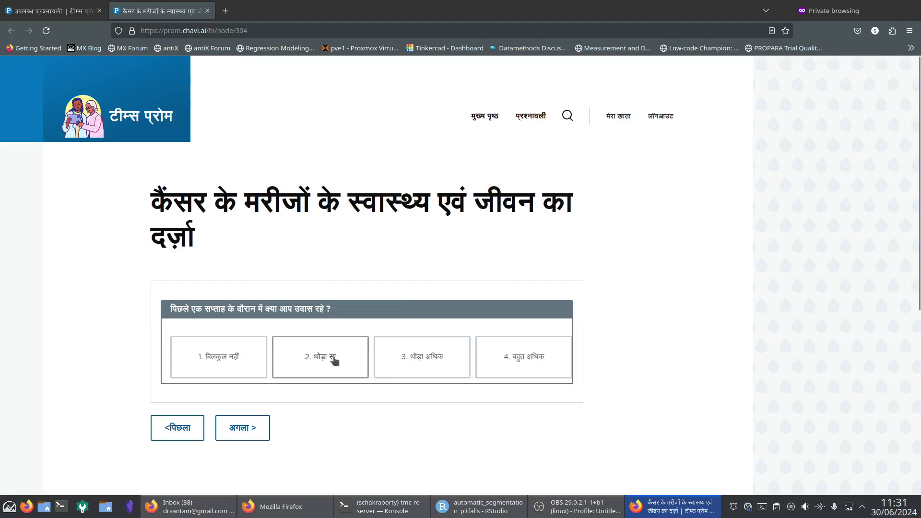
{"action": "left_click", "coordinate": [311, 358]}
{"action": "left_click", "coordinate": [407, 360]}
{"action": "left_click", "coordinate": [518, 362]}
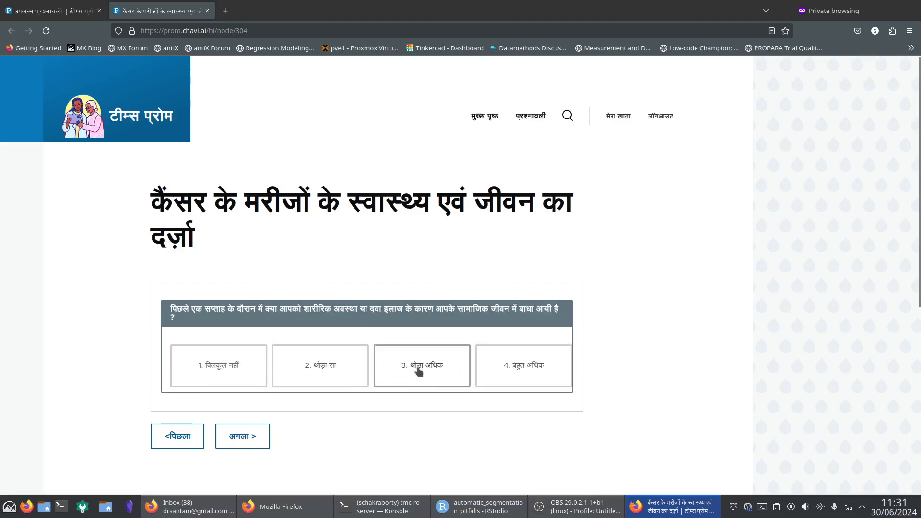
{"action": "left_click", "coordinate": [417, 369]}
{"action": "left_click", "coordinate": [315, 367]}
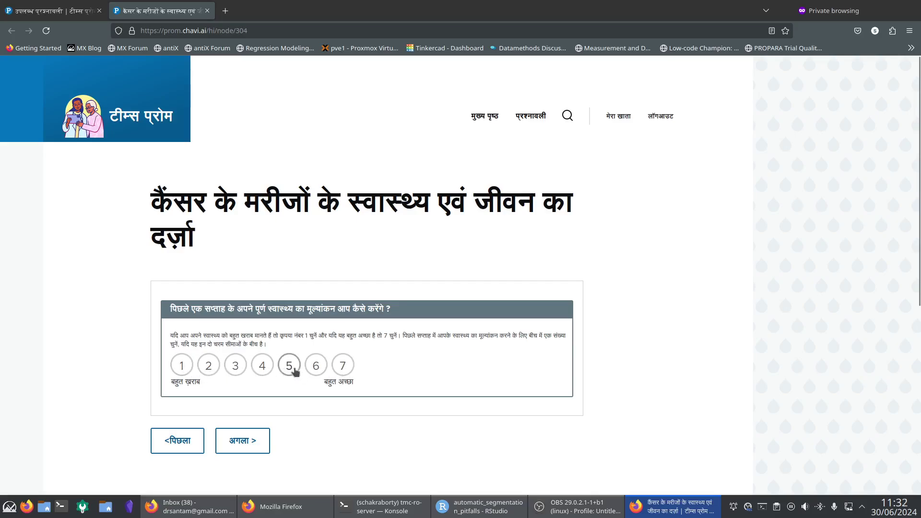
Pick ratings on the 1–7 overall-health and quality-of-life scales, submitting the questionnaire.
{"action": "left_click", "coordinate": [316, 369]}
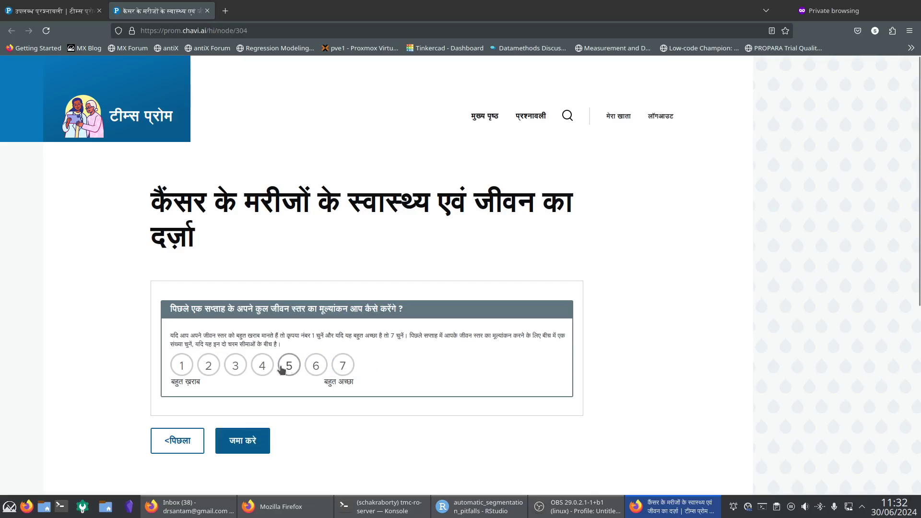
{"action": "left_click", "coordinate": [265, 368]}
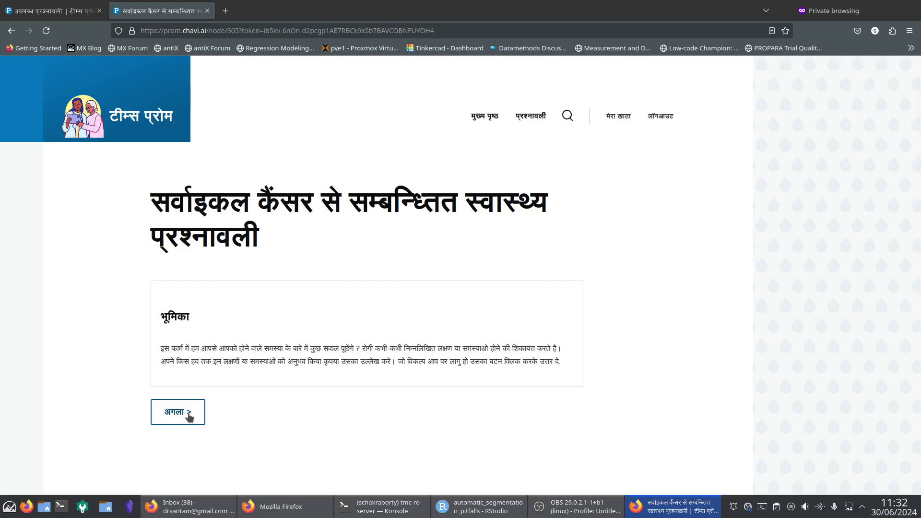
Answer questions 1–10, e.g. Q1 थोड़ा सा, Q3 बहुत अधिक, Q7 बिलकुल नहीं, Q10 बहुत अधिक.
{"action": "left_click", "coordinate": [188, 416]}
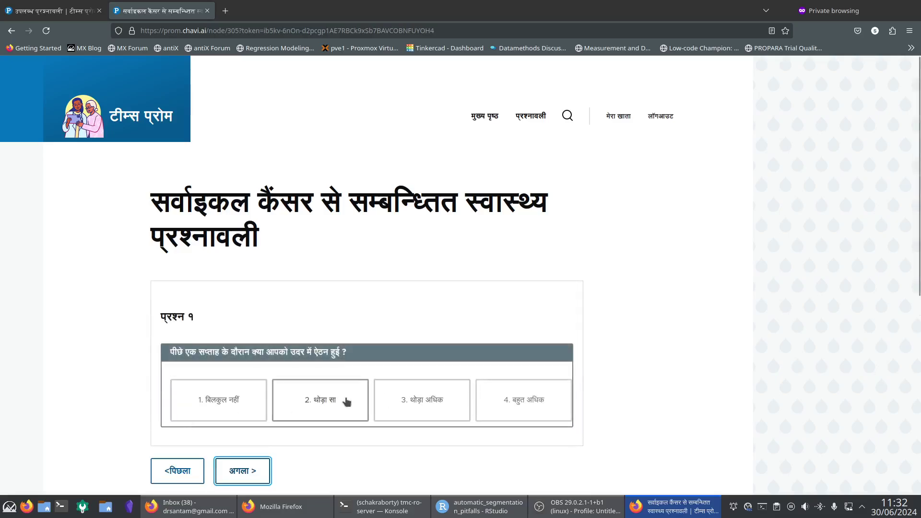
{"action": "left_click", "coordinate": [346, 401]}
{"action": "left_click", "coordinate": [426, 398]}
{"action": "left_click", "coordinate": [522, 401]}
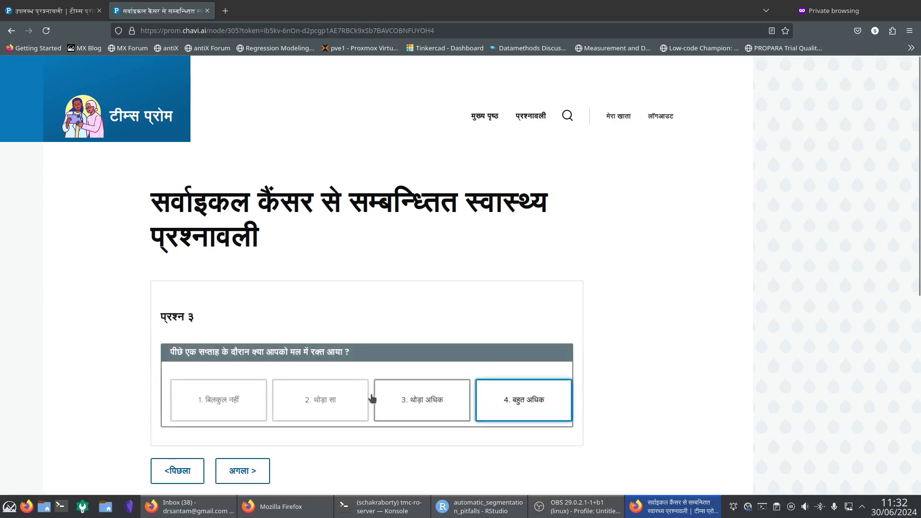
{"action": "left_click", "coordinate": [367, 398]}
{"action": "left_click", "coordinate": [422, 397]}
{"action": "left_click", "coordinate": [300, 397]}
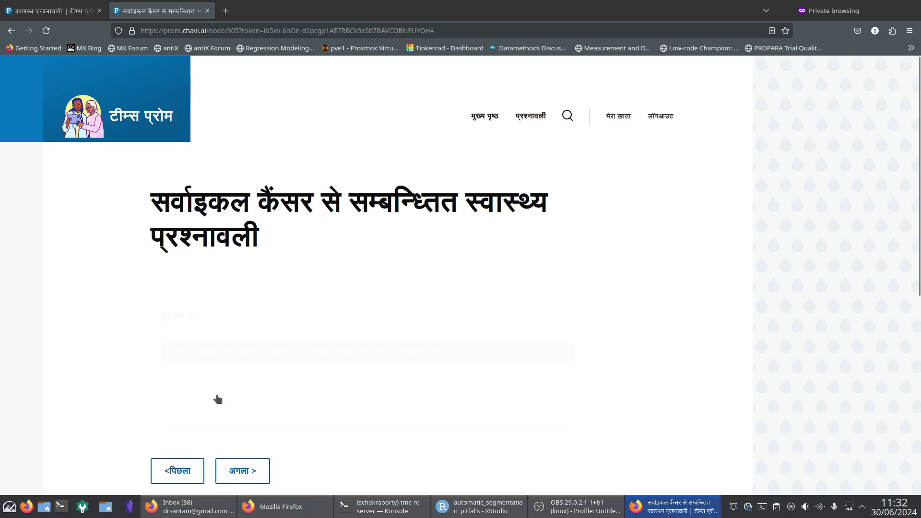
{"action": "left_click", "coordinate": [221, 399]}
{"action": "left_click", "coordinate": [319, 398]}
{"action": "left_click", "coordinate": [418, 400]}
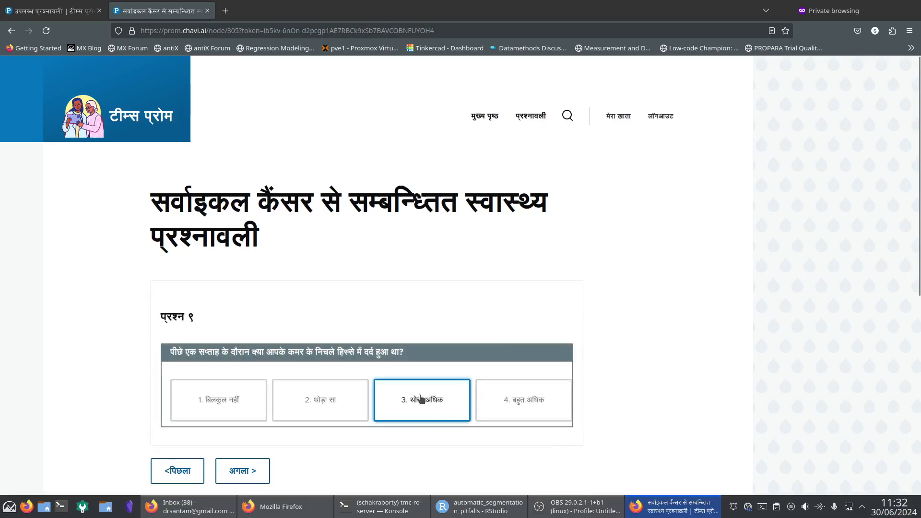
{"action": "left_click", "coordinate": [513, 399]}
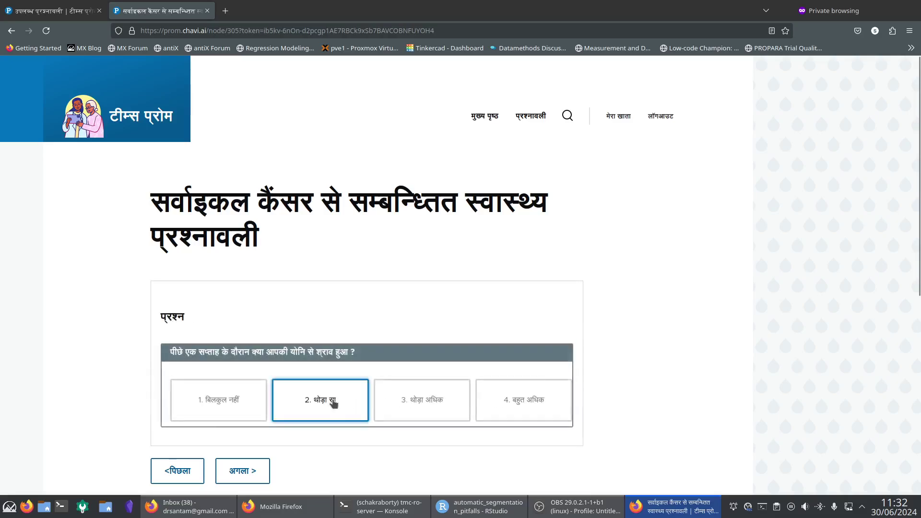
Answer discharge थोड़ा सा, Q14 थोड़ा सा, Q15–19 बिलकुल नहीं, submitting the form.
{"action": "left_click", "coordinate": [331, 402]}
{"action": "left_click", "coordinate": [420, 399]}
{"action": "left_click", "coordinate": [349, 401]}
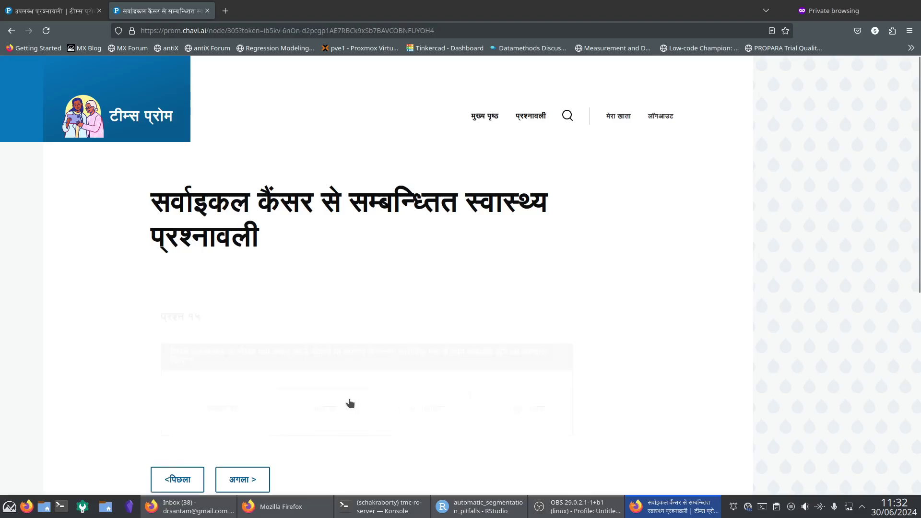
{"action": "left_click", "coordinate": [246, 411]}
{"action": "left_click", "coordinate": [248, 407]}
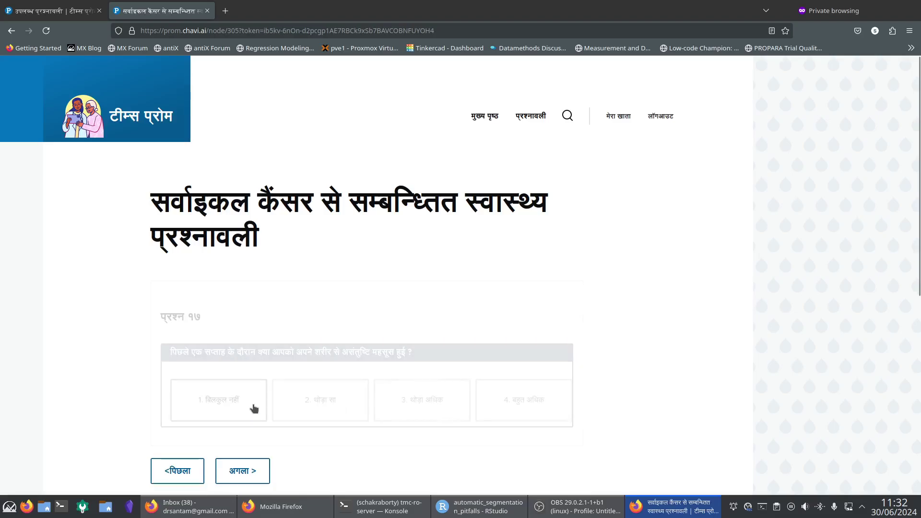
{"action": "left_click", "coordinate": [250, 406]}
{"action": "left_click", "coordinate": [248, 405]}
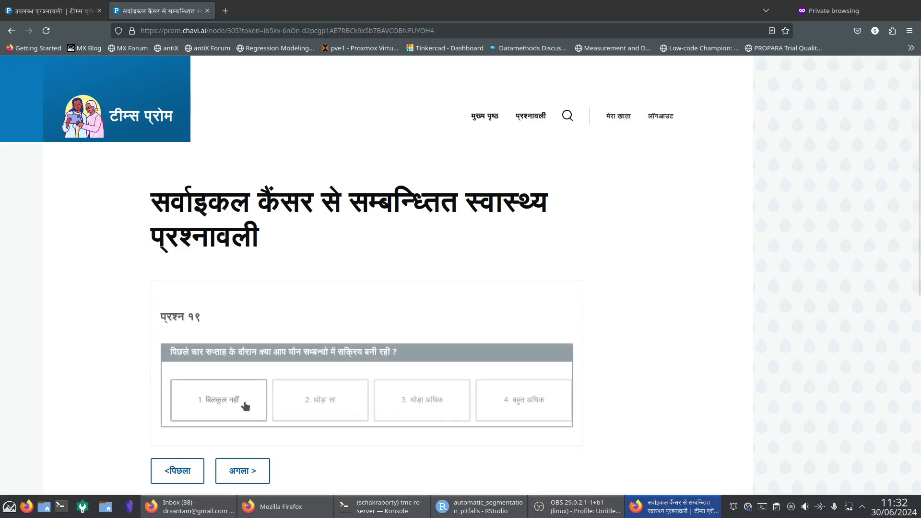
{"action": "left_click", "coordinate": [243, 407]}
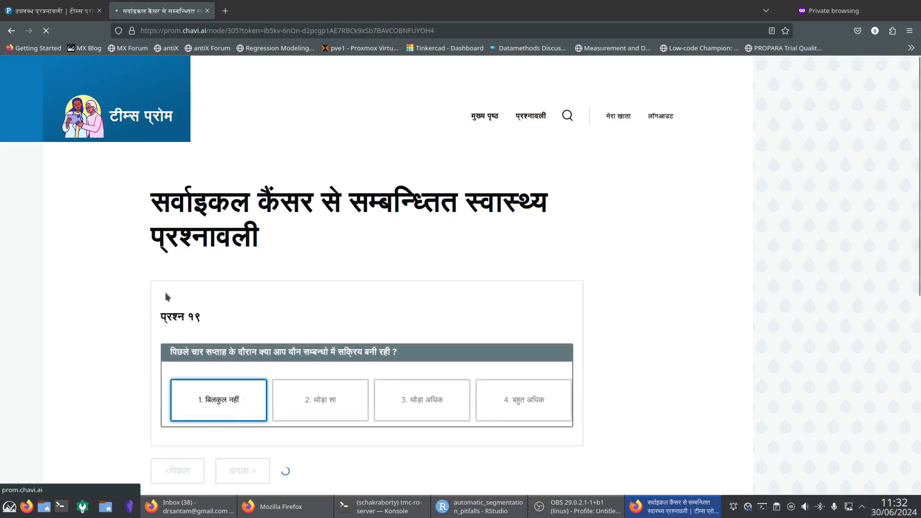